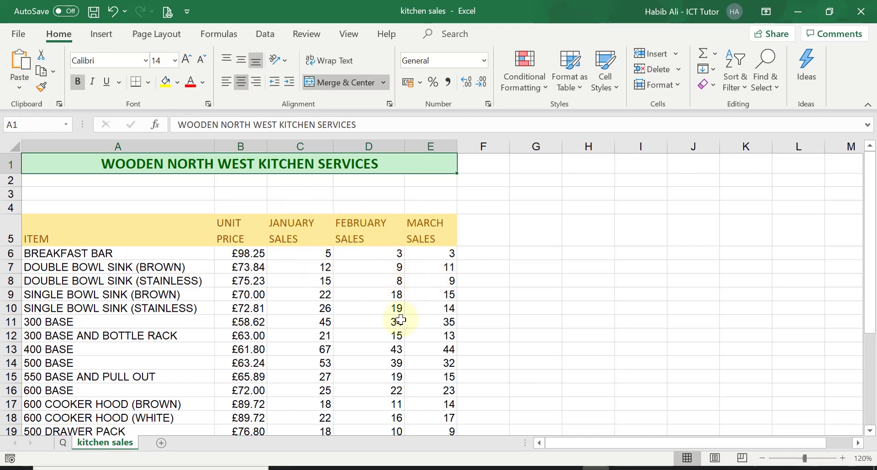
Step: Look through the kitchen sales table from the title row down to the last item
{"action": "scroll", "coordinate": [397, 321], "scroll_direction": "down", "scroll_amount": 5}
{"action": "scroll", "coordinate": [395, 322], "scroll_direction": "up", "scroll_amount": 3}
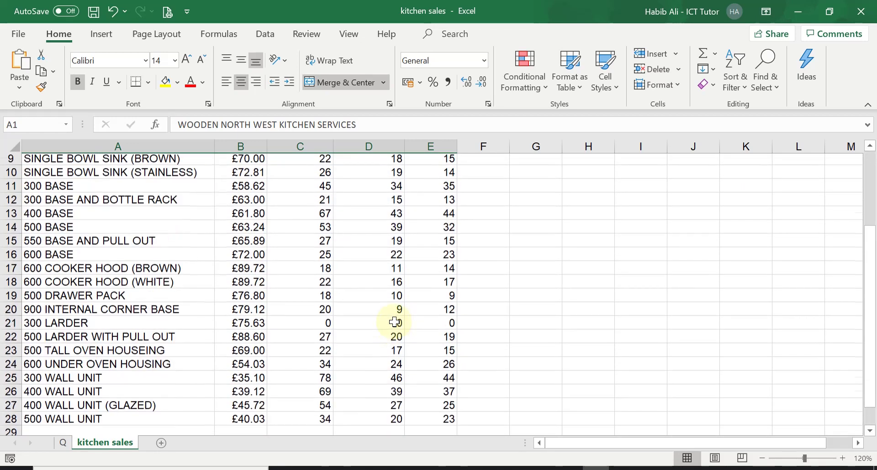
{"action": "scroll", "coordinate": [395, 322], "scroll_direction": "up", "scroll_amount": 3}
{"action": "scroll", "coordinate": [395, 322], "scroll_direction": "down", "scroll_amount": 3}
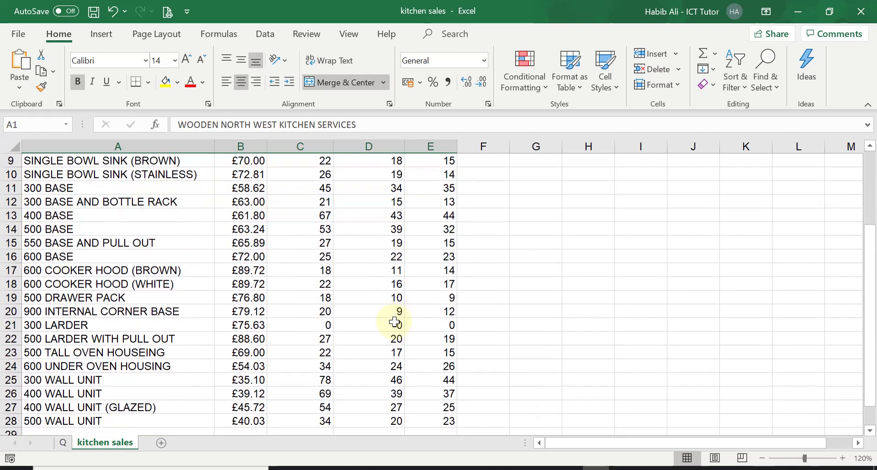
{"action": "scroll", "coordinate": [395, 322], "scroll_direction": "down", "scroll_amount": 1}
{"action": "scroll", "coordinate": [394, 322], "scroll_direction": "up", "scroll_amount": 3}
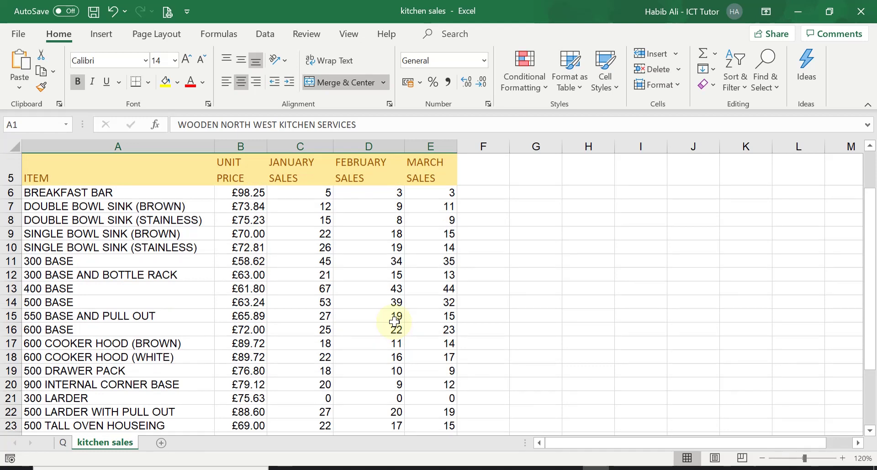
{"action": "scroll", "coordinate": [395, 322], "scroll_direction": "up", "scroll_amount": 2}
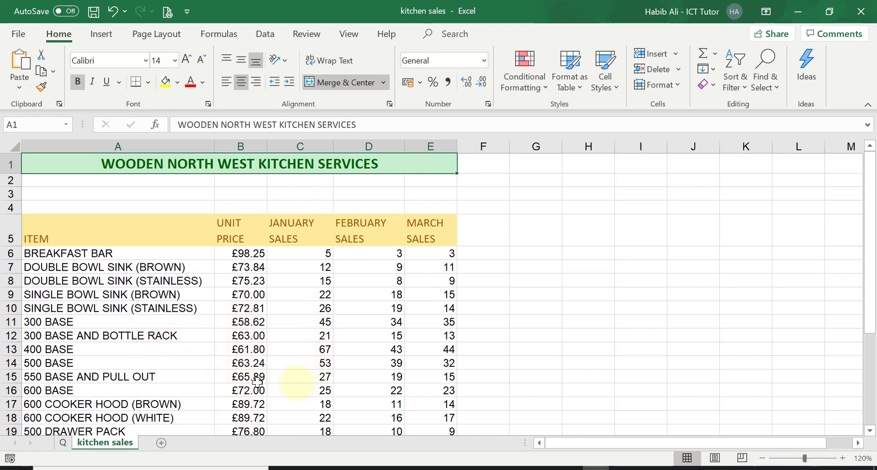
Step: Turn on filtering for the kitchen sales table's header row, with the 550 BASE AND PULL OUT cell selected
{"action": "left_click", "coordinate": [302, 377]}
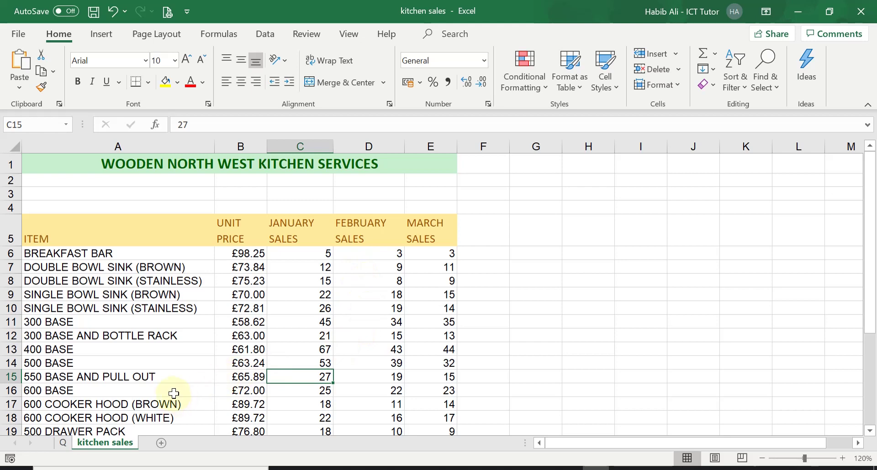
{"action": "left_click", "coordinate": [179, 375]}
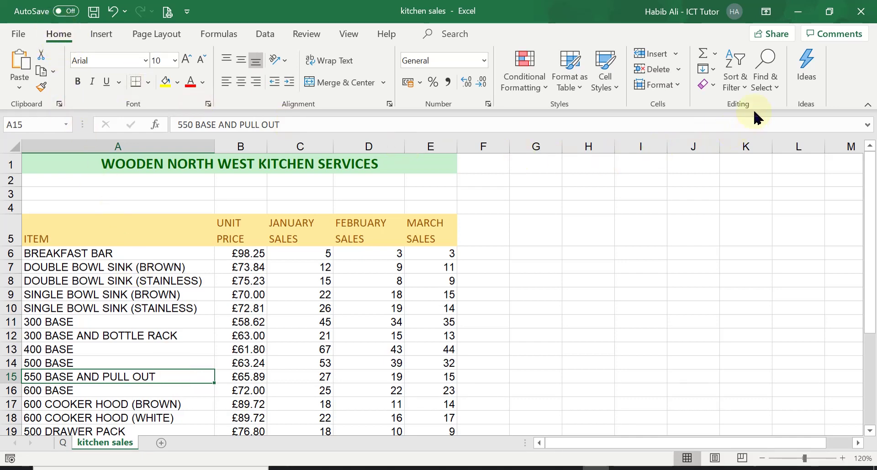
{"action": "left_click", "coordinate": [735, 91]}
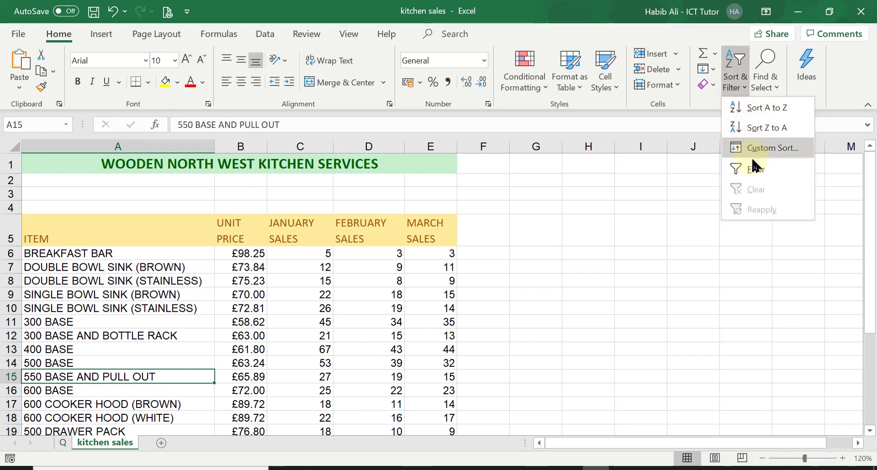
{"action": "left_click", "coordinate": [771, 176]}
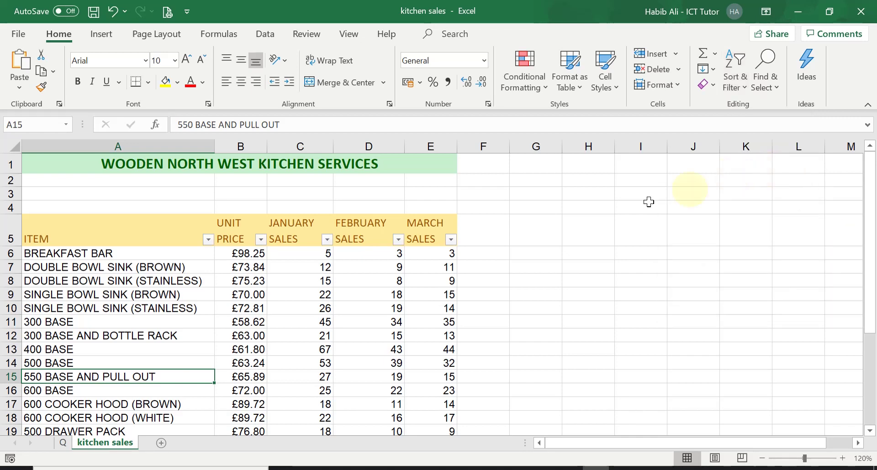
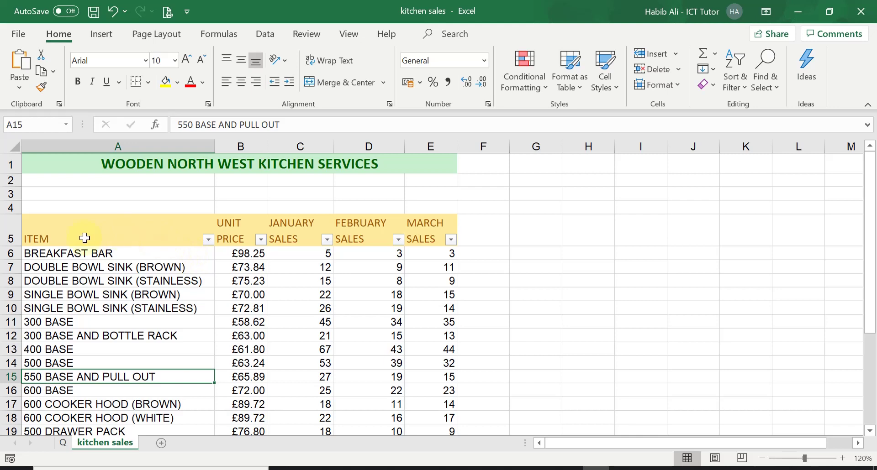
Step: Filter the ITEM column to show only 300 BASE, 300 BASE AND BOTTLE RACK, 300 LARDER and 300 WALL UNIT
{"action": "left_click", "coordinate": [209, 240]}
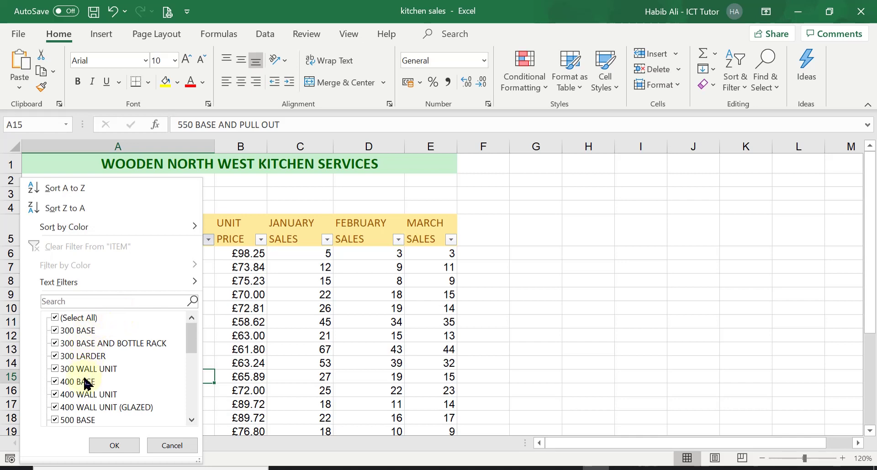
{"action": "mouse_move", "coordinate": [190, 337]}
{"action": "left_mouse_down"}
{"action": "mouse_move", "coordinate": [192, 399]}
{"action": "mouse_move", "coordinate": [193, 340]}
{"action": "left_mouse_up"}
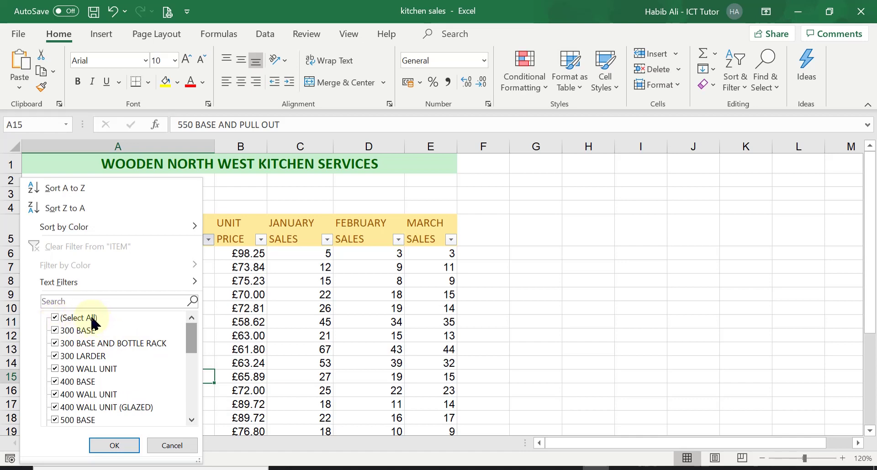
{"action": "left_click", "coordinate": [55, 318]}
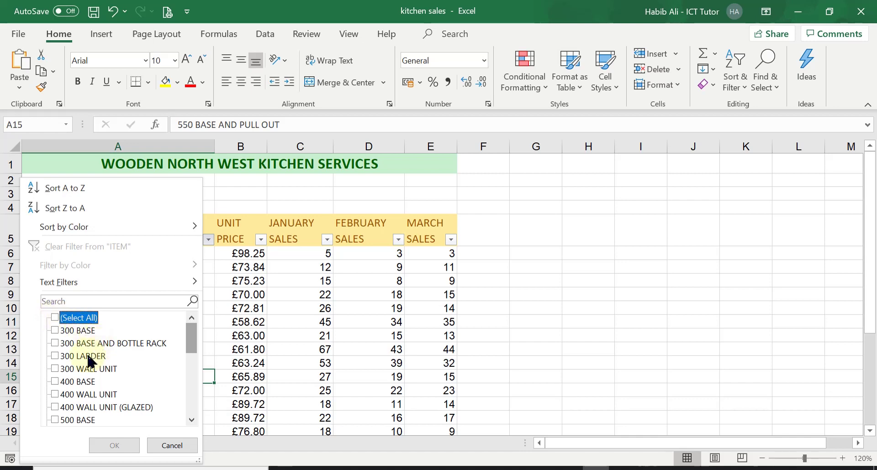
{"action": "left_click", "coordinate": [56, 367]}
{"action": "left_click", "coordinate": [56, 355]}
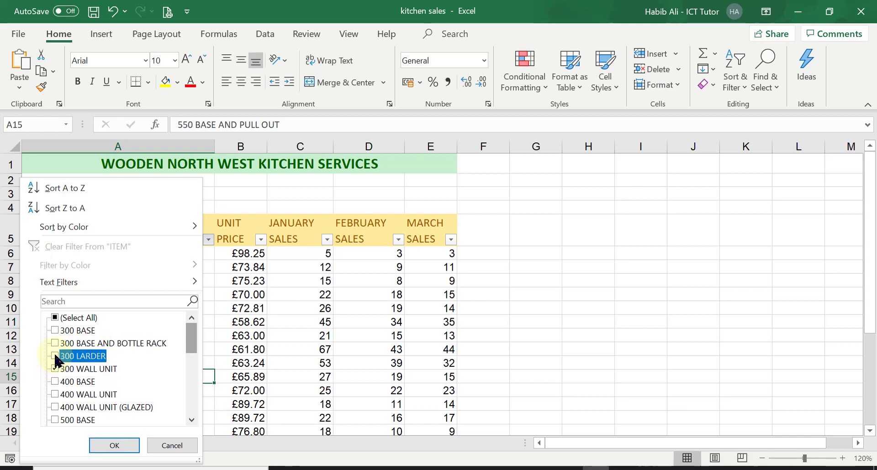
{"action": "left_click", "coordinate": [55, 343]}
{"action": "left_click", "coordinate": [55, 330]}
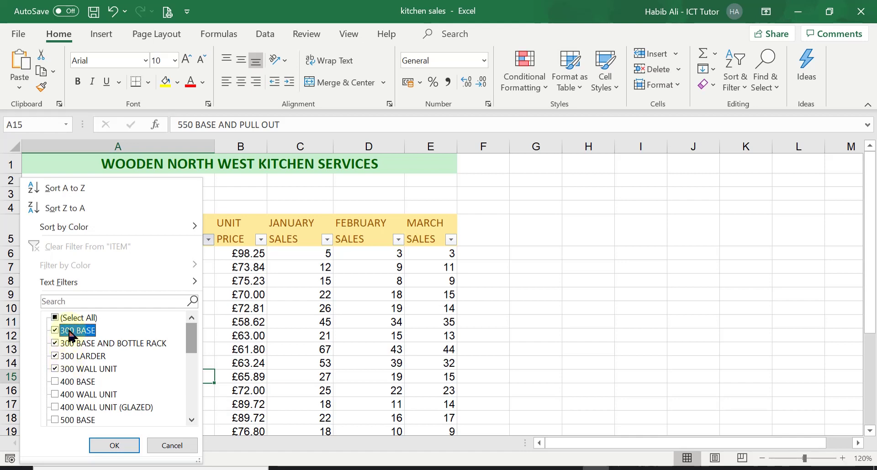
{"action": "left_click", "coordinate": [116, 447]}
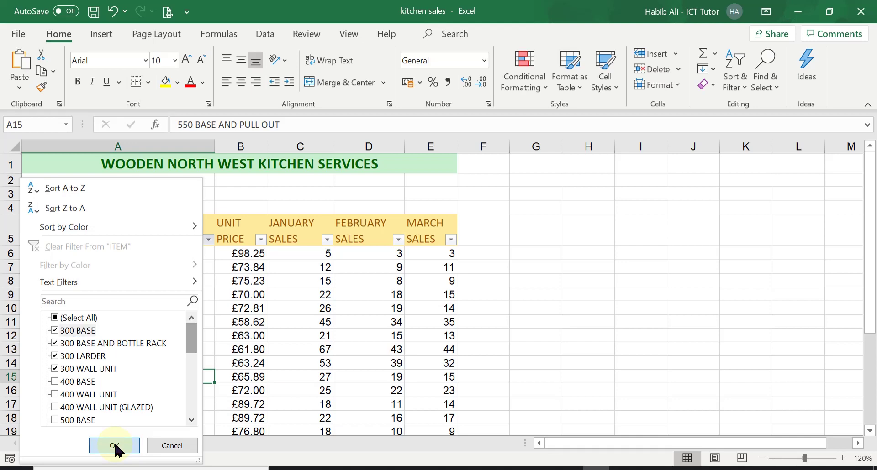
{"action": "left_click", "coordinate": [115, 446]}
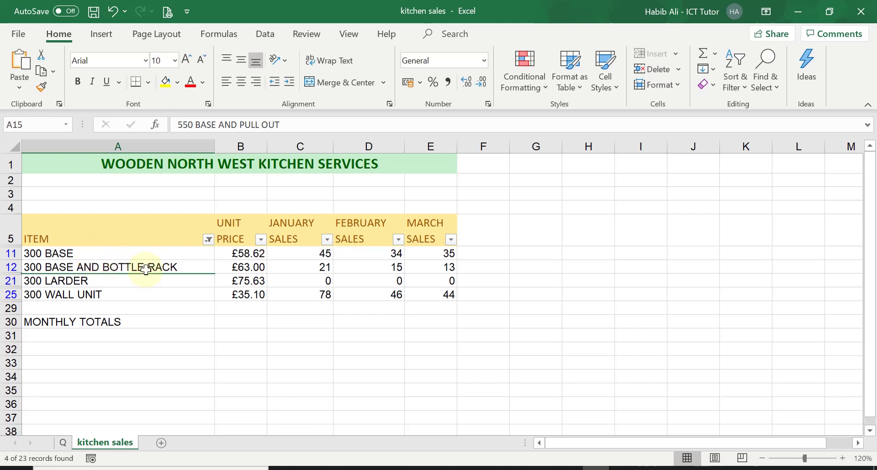
Step: Clear the filter from the ITEM column and return to cell A1
{"action": "mouse_move", "coordinate": [211, 247]}
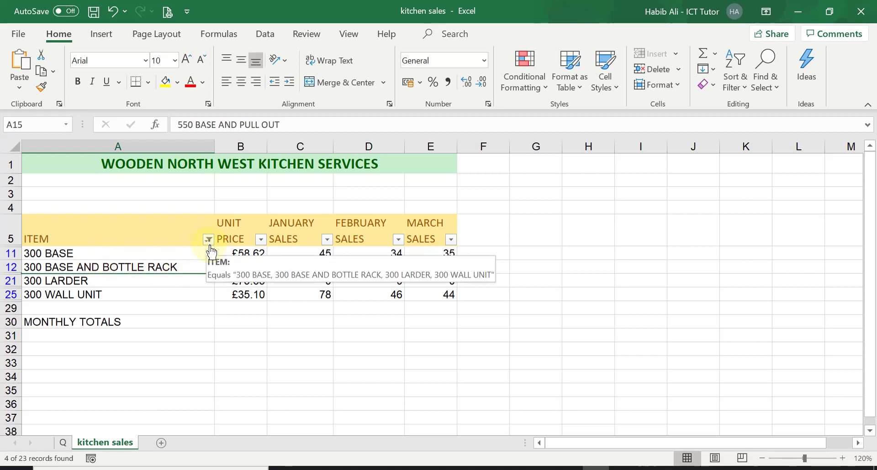
{"action": "left_click", "coordinate": [209, 240]}
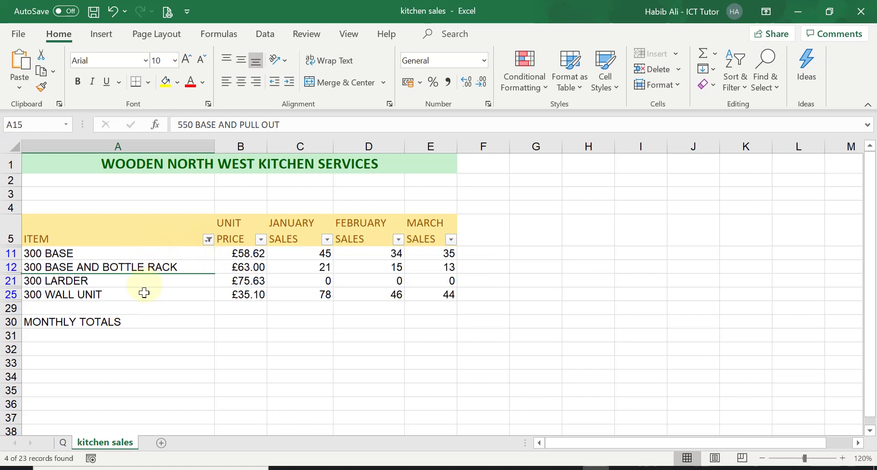
{"action": "left_click", "coordinate": [209, 240]}
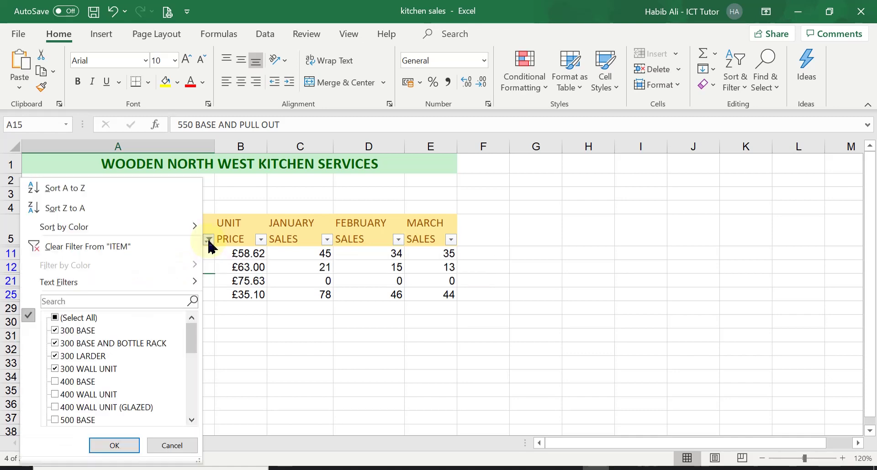
{"action": "left_click", "coordinate": [137, 253]}
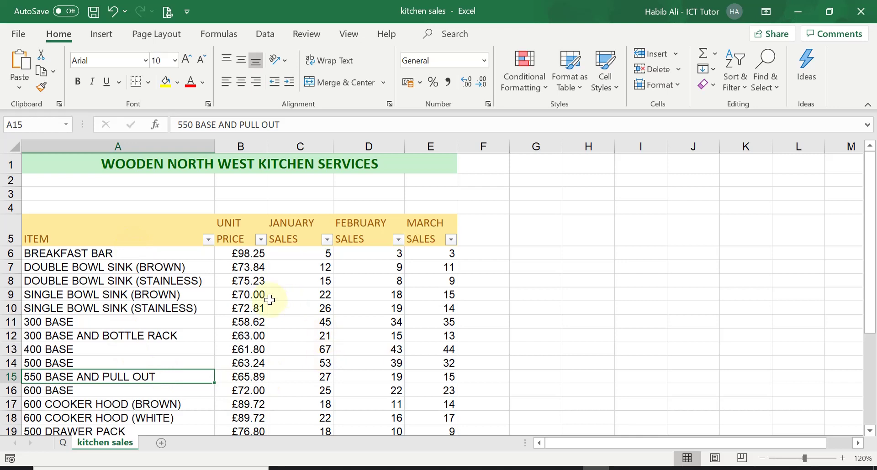
{"action": "key", "text": "ctrl+Home"}
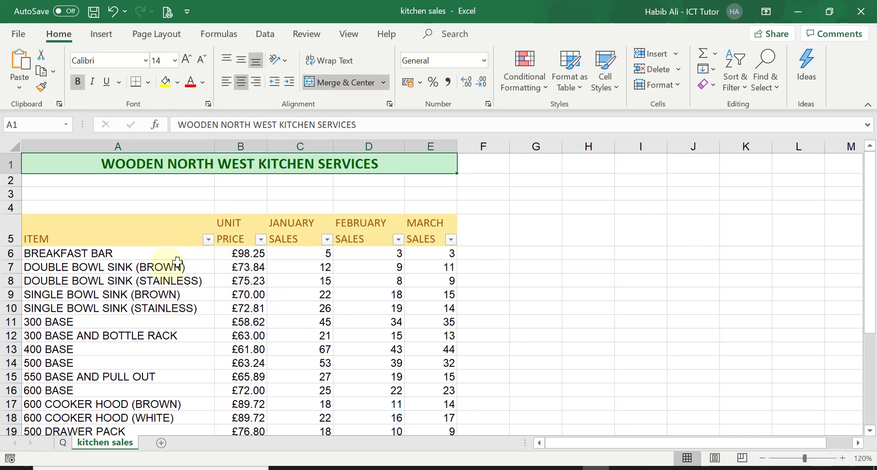
Step: Filter the ITEM column to only SINGLE BOWL SINK (BROWN) and SINGLE BOWL SINK (STAINLESS), and clear that filter again
{"action": "left_click", "coordinate": [207, 240]}
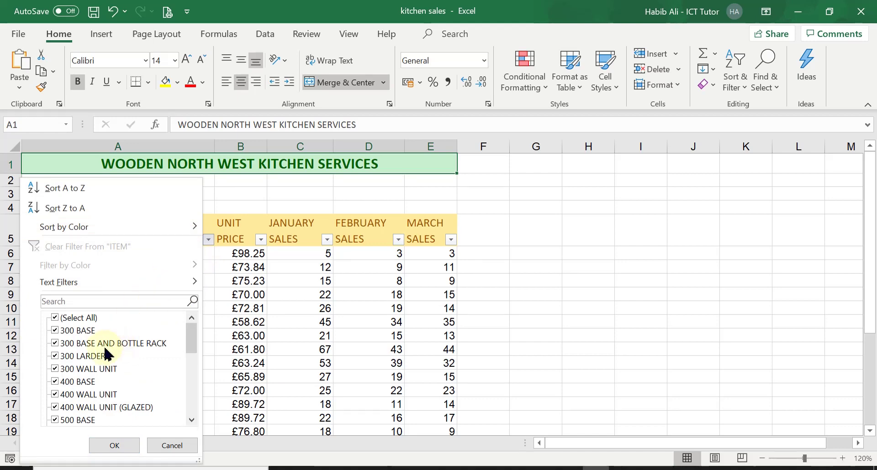
{"action": "left_click", "coordinate": [55, 318]}
{"action": "scroll", "coordinate": [97, 370], "scroll_direction": "down", "scroll_amount": 5}
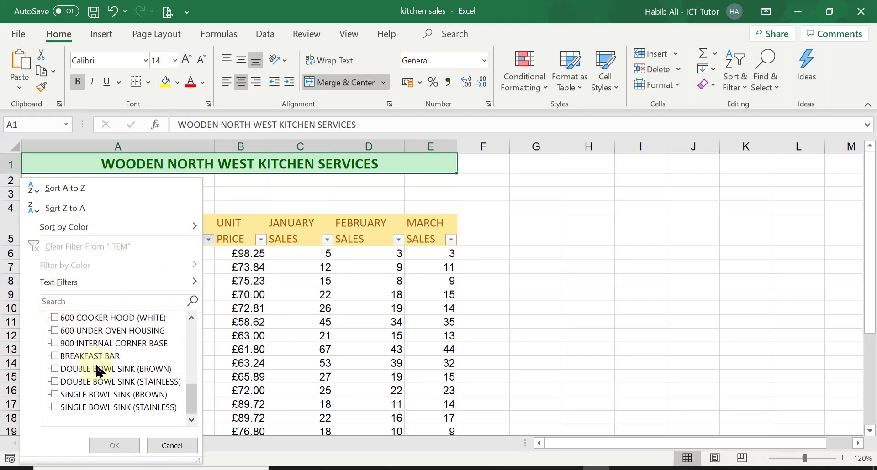
{"action": "left_click", "coordinate": [55, 406]}
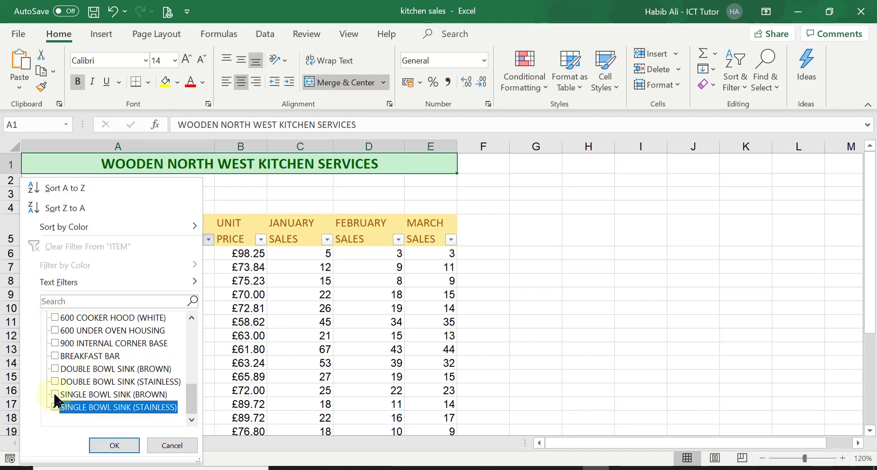
{"action": "left_click", "coordinate": [56, 393]}
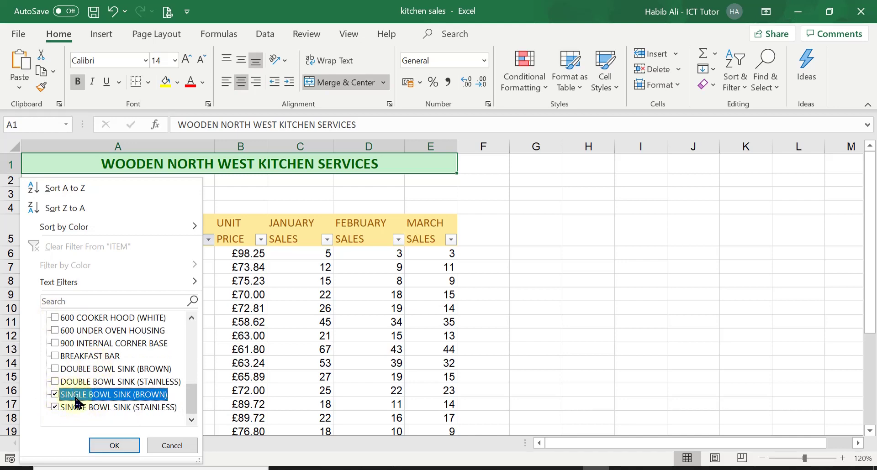
{"action": "left_click", "coordinate": [115, 445]}
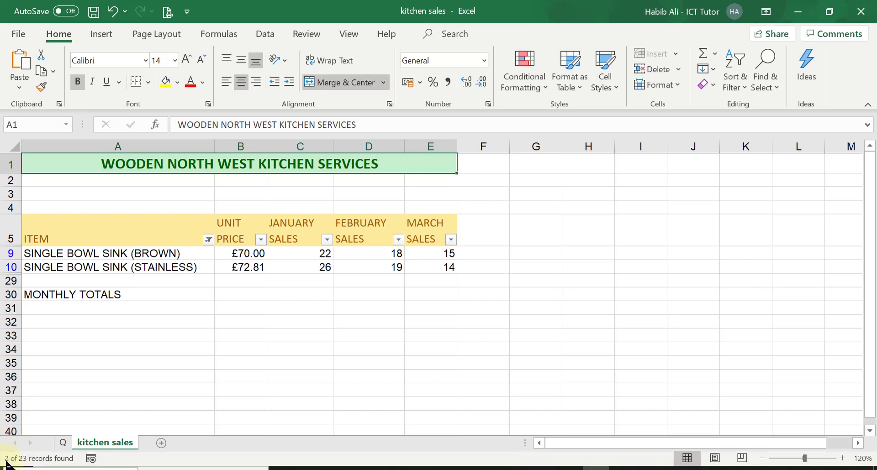
{"action": "left_click", "coordinate": [209, 242]}
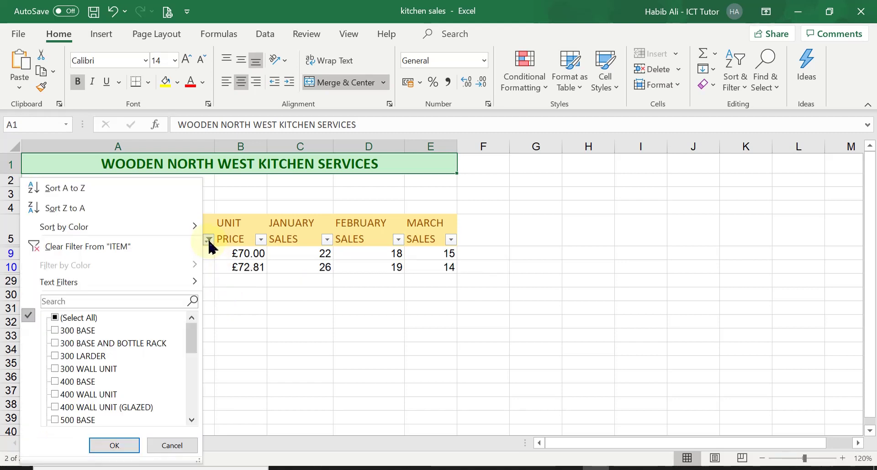
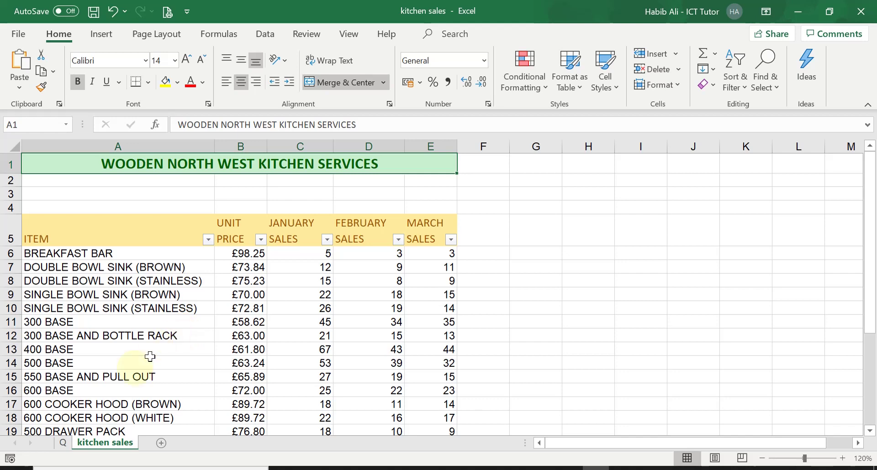
Step: Read the filtering questions on the Q sheet and return to the kitchen sales sheet
{"action": "left_click", "coordinate": [63, 443]}
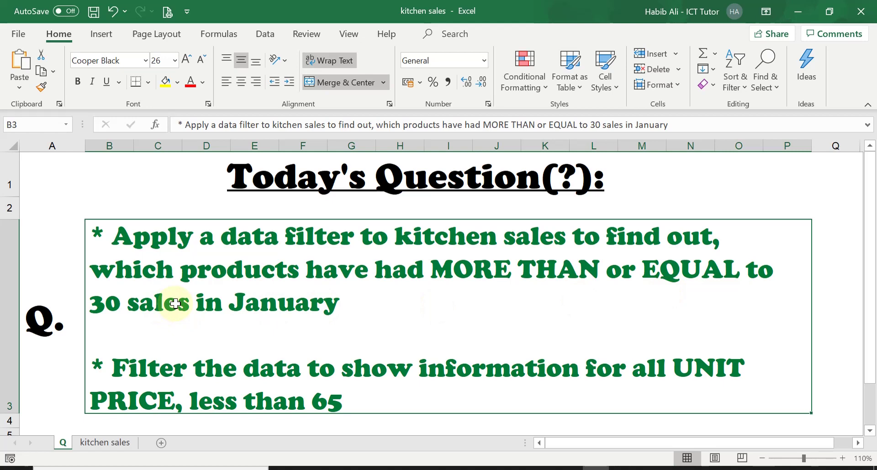
{"action": "left_click", "coordinate": [114, 445]}
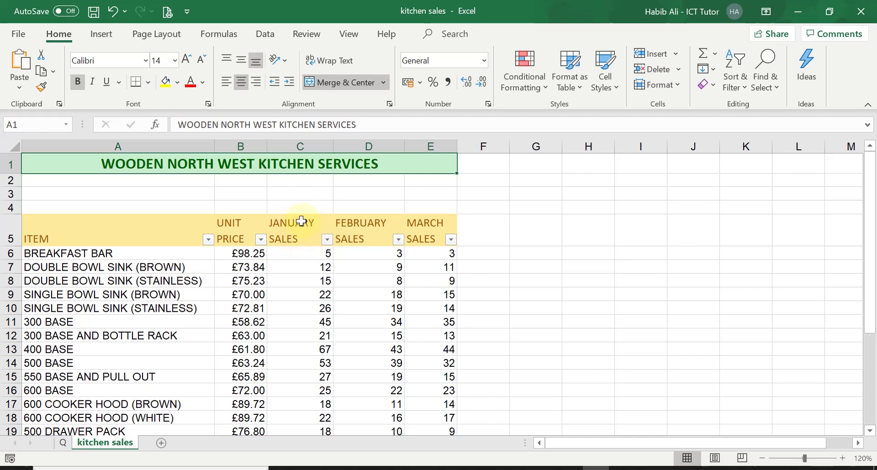
{"action": "left_click", "coordinate": [64, 443]}
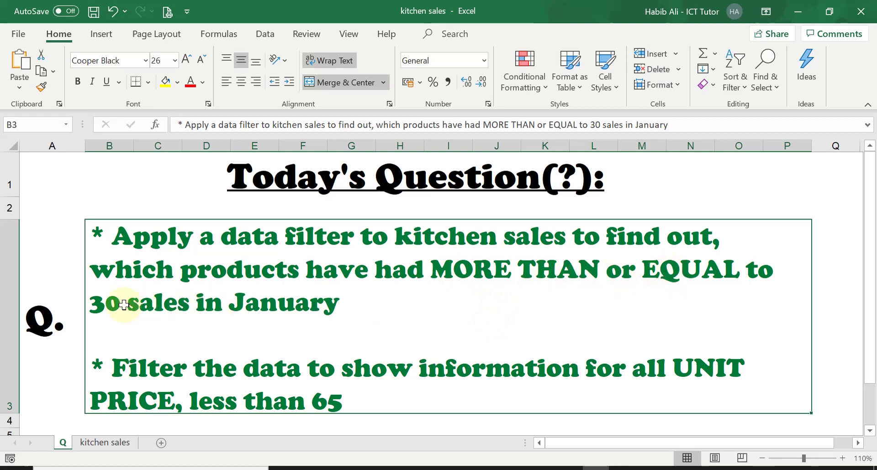
{"action": "left_click", "coordinate": [105, 442]}
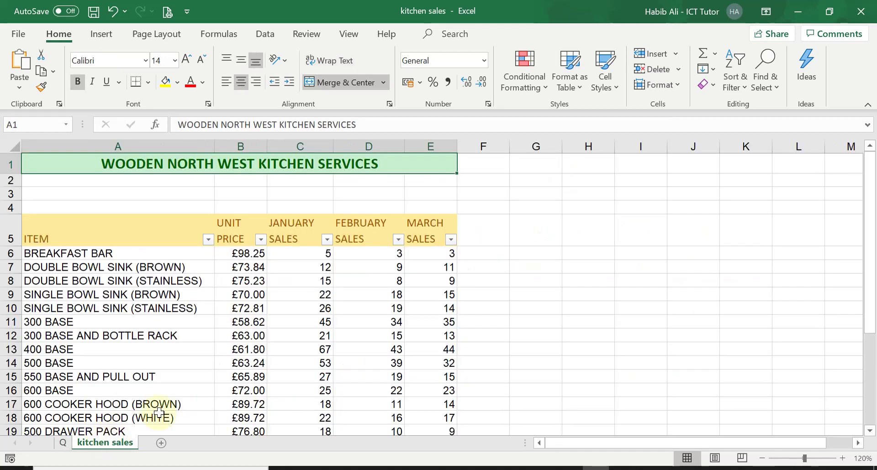
Step: Filter the JANUARY SALES column to values greater than or equal to 30 and select the filtered January figures
{"action": "left_click", "coordinate": [327, 240]}
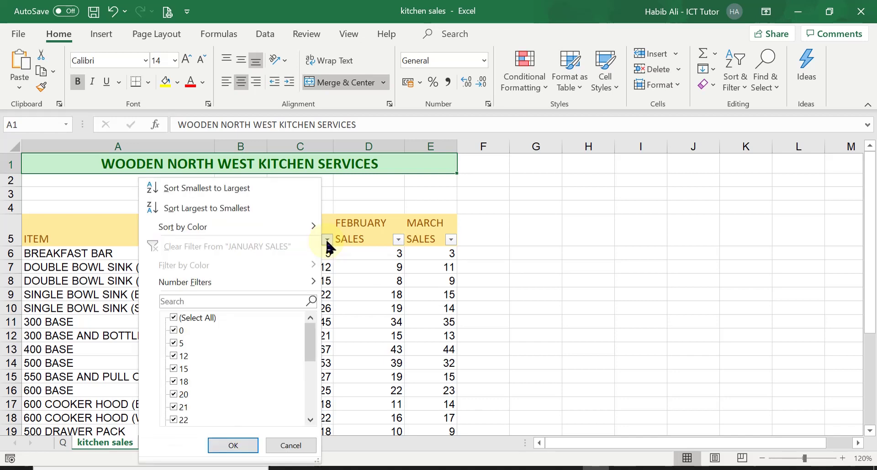
{"action": "mouse_move", "coordinate": [214, 286]}
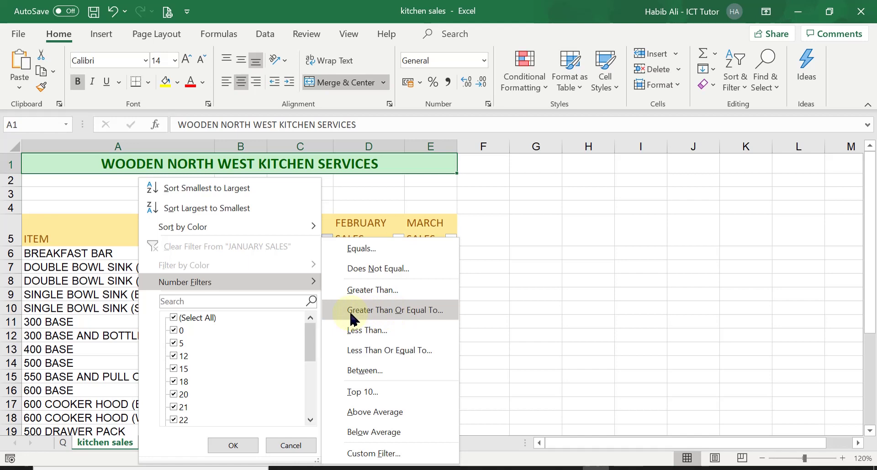
{"action": "left_click", "coordinate": [420, 315]}
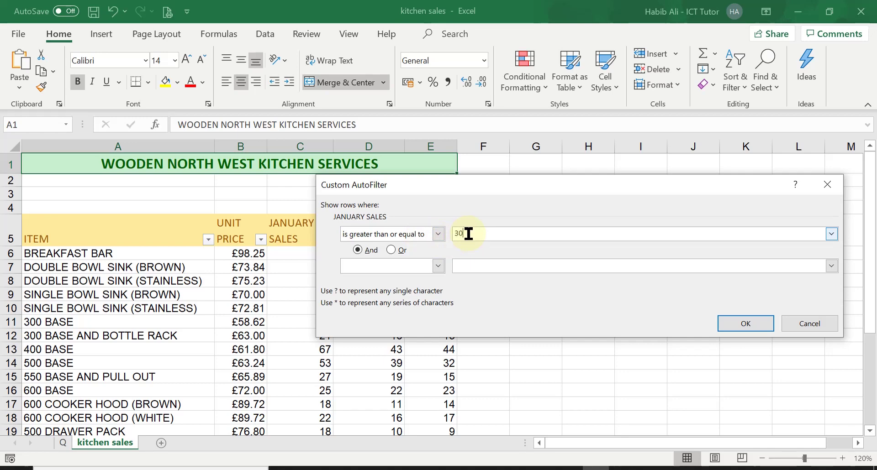
{"action": "left_click", "coordinate": [745, 324]}
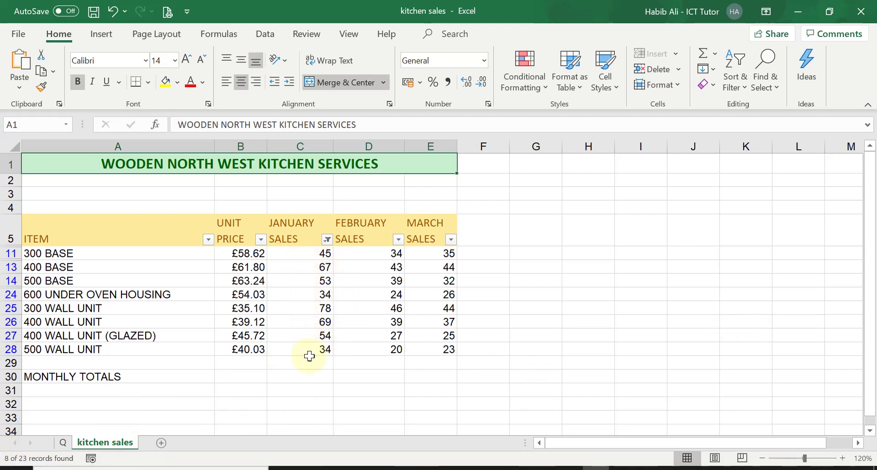
{"action": "left_click_drag", "start_coordinate": [293, 259], "coordinate": [299, 347]}
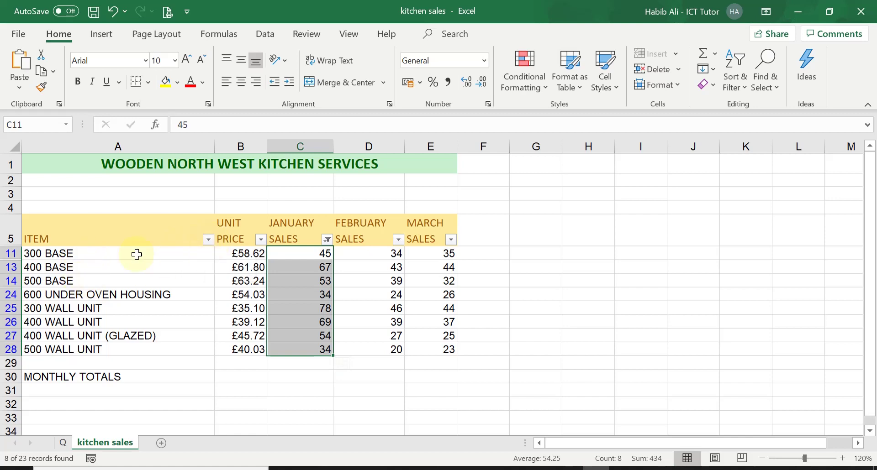
Step: Filter the ITEM column to only 300 BASE, 300 WALL UNIT and 400 BASE, and clear that filter again
{"action": "left_click", "coordinate": [209, 240]}
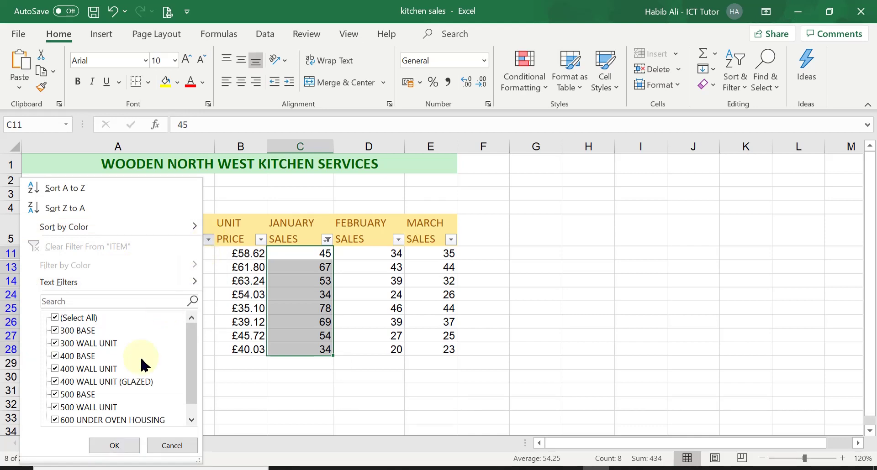
{"action": "left_click", "coordinate": [56, 317]}
{"action": "left_click", "coordinate": [55, 330]}
{"action": "left_click", "coordinate": [55, 345]}
{"action": "left_click", "coordinate": [56, 356]}
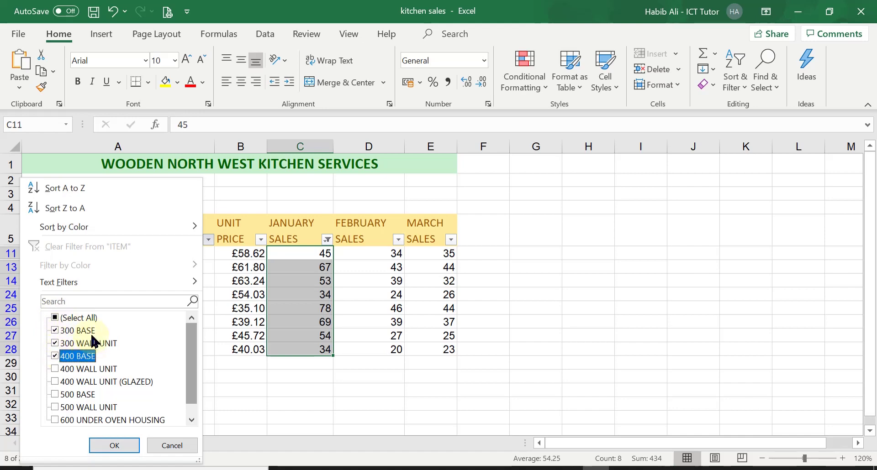
{"action": "left_click", "coordinate": [127, 446]}
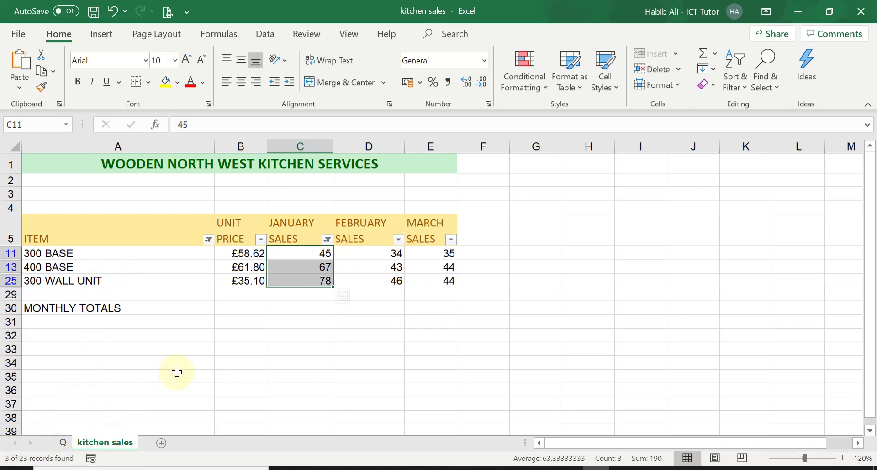
{"action": "left_click", "coordinate": [208, 239]}
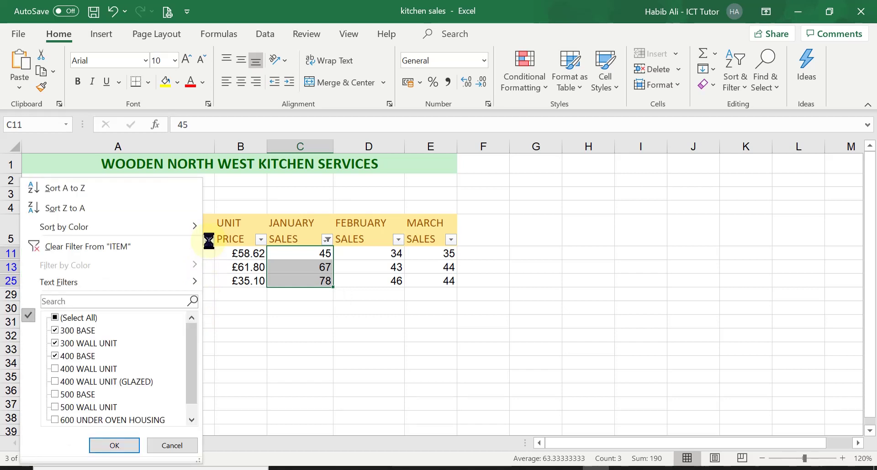
{"action": "left_click", "coordinate": [87, 247]}
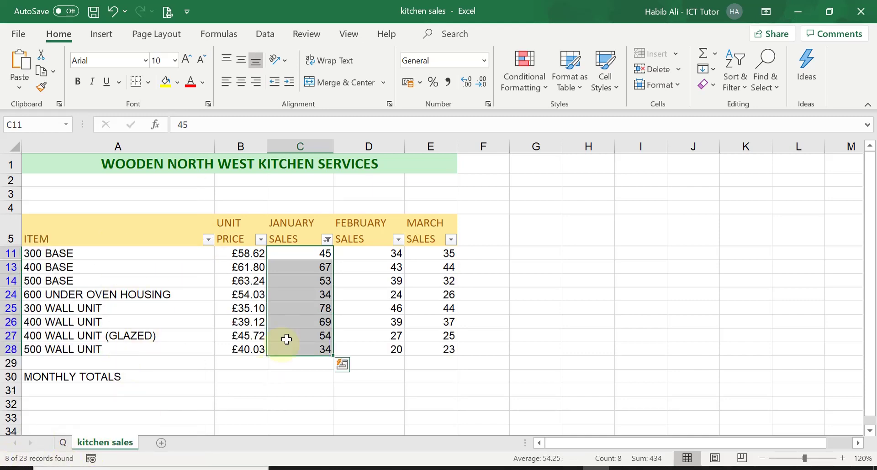
Step: Clear the filter from the JANUARY SALES column and select cell G11
{"action": "left_click", "coordinate": [328, 240]}
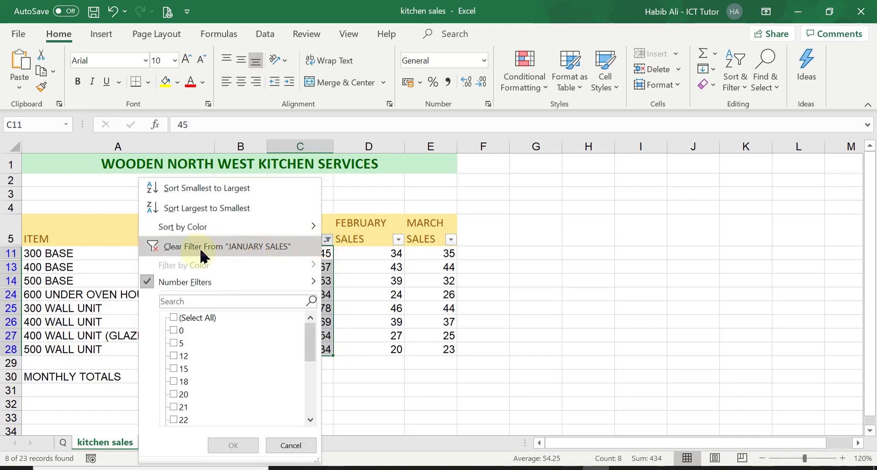
{"action": "left_click", "coordinate": [264, 254]}
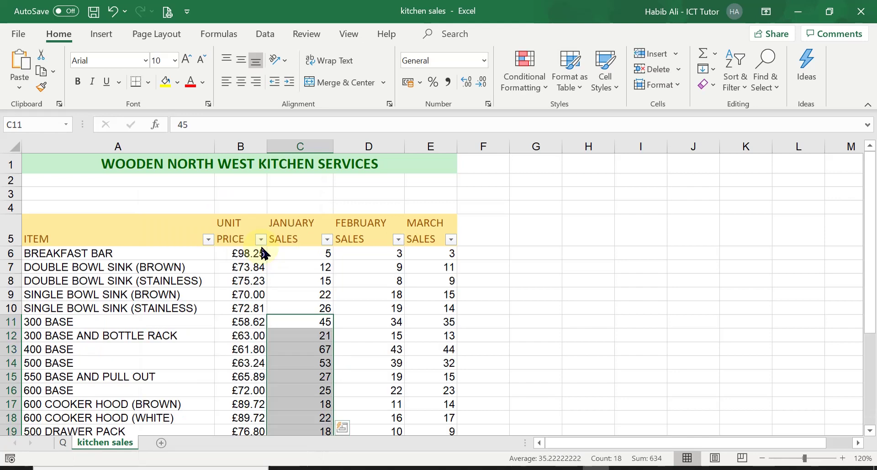
{"action": "left_click", "coordinate": [528, 321]}
Step: Read the unit price question on the Q sheet and look through the unit prices on the kitchen sales sheet
{"action": "scroll", "coordinate": [251, 320], "scroll_direction": "down", "scroll_amount": 6}
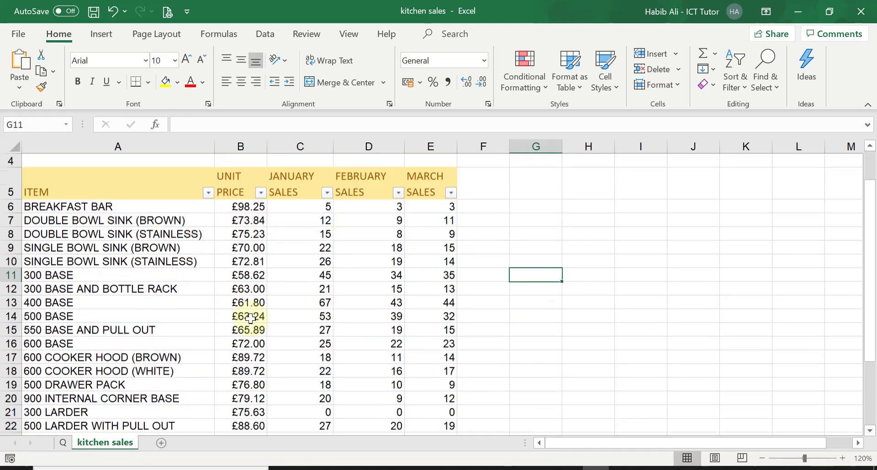
{"action": "scroll", "coordinate": [250, 319], "scroll_direction": "up", "scroll_amount": 6}
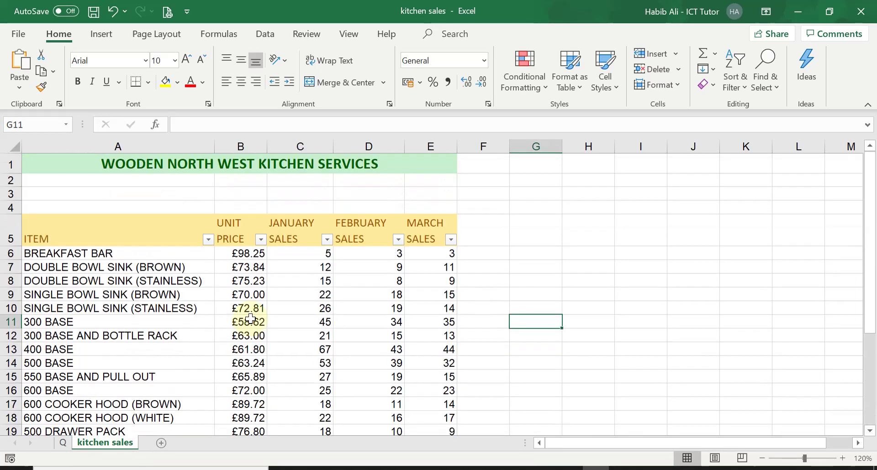
{"action": "left_click", "coordinate": [63, 443]}
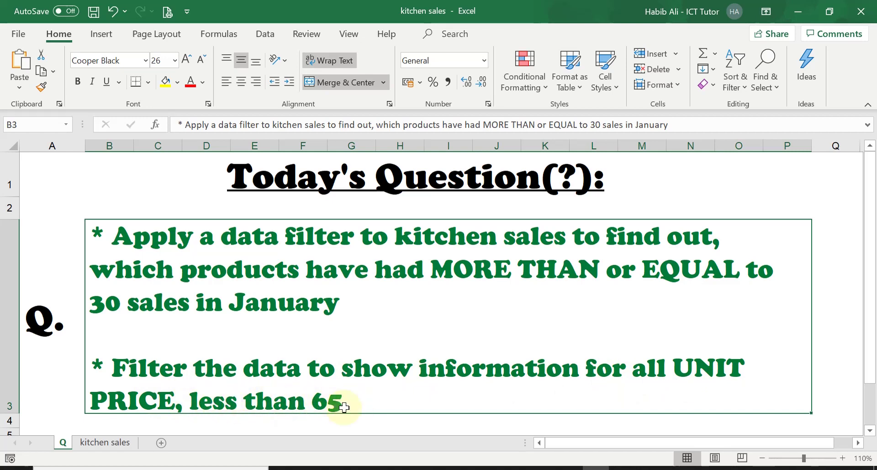
{"action": "left_click", "coordinate": [112, 445]}
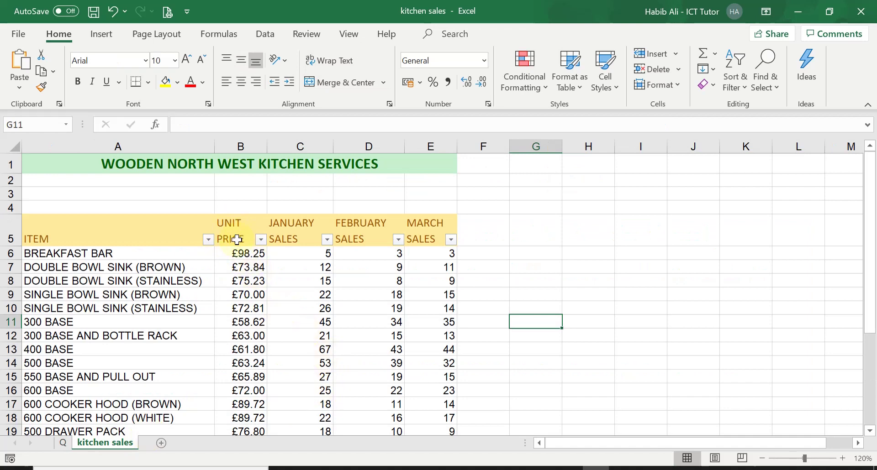
{"action": "scroll", "coordinate": [242, 322], "scroll_direction": "down", "scroll_amount": 4}
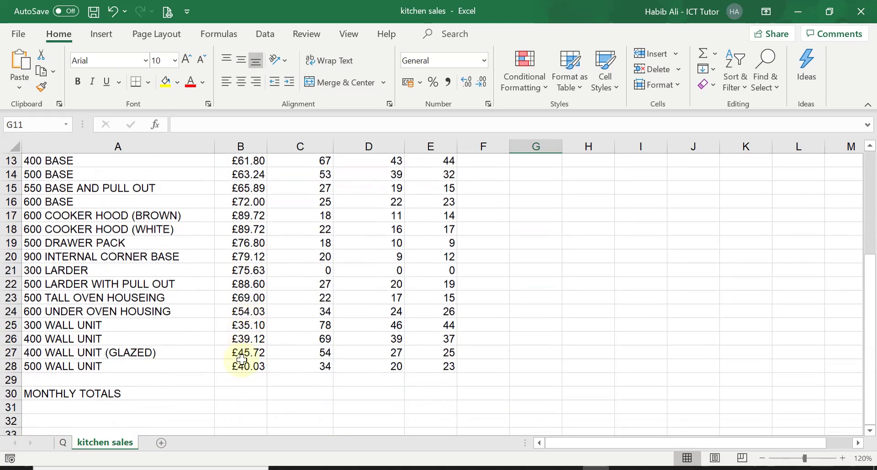
{"action": "scroll", "coordinate": [241, 363], "scroll_direction": "up", "scroll_amount": 4}
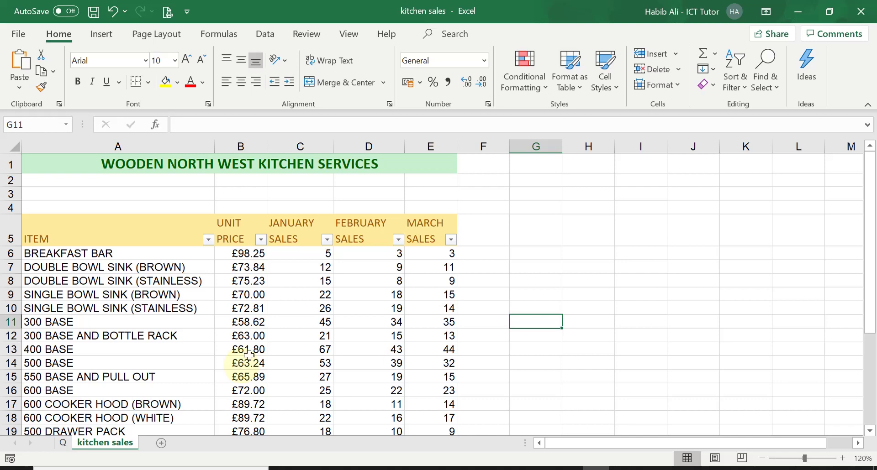
Step: Filter the UNIT PRICE column to values less than 50
{"action": "left_click", "coordinate": [261, 239]}
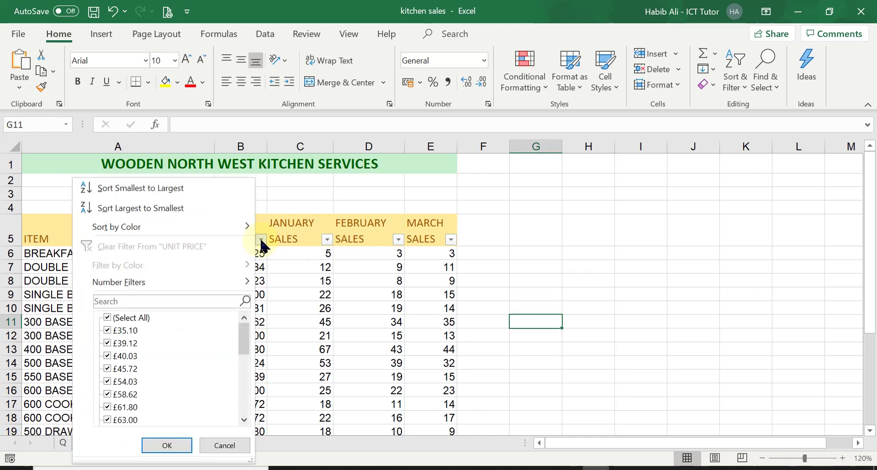
{"action": "mouse_move", "coordinate": [204, 281]}
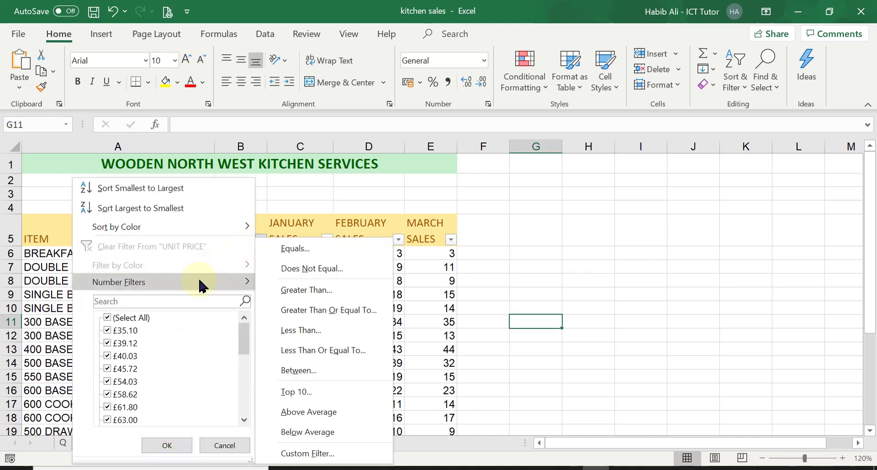
{"action": "left_click", "coordinate": [343, 336]}
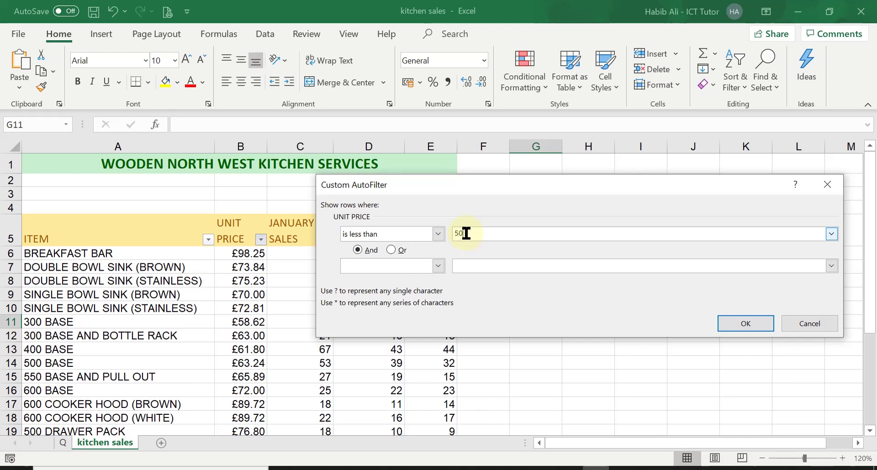
{"action": "left_click", "coordinate": [753, 324]}
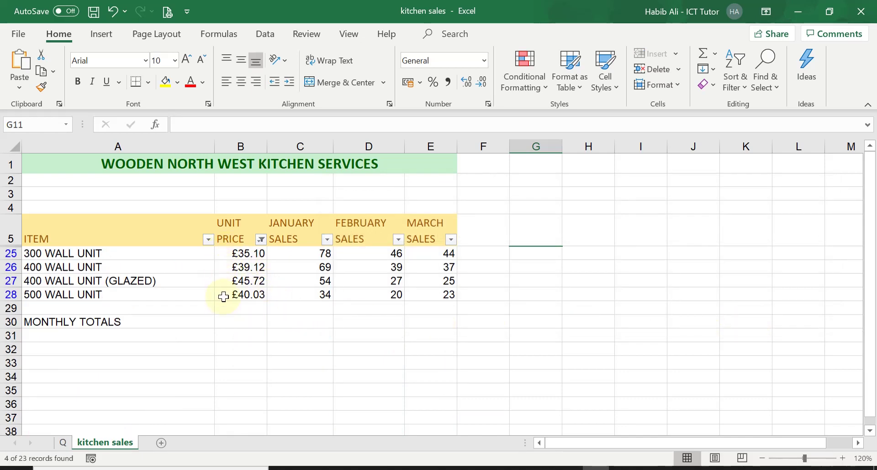
Step: Recheck the question on the Q sheet, set the UNIT PRICE filter to less than 65, and select the filtered prices
{"action": "left_click", "coordinate": [62, 443]}
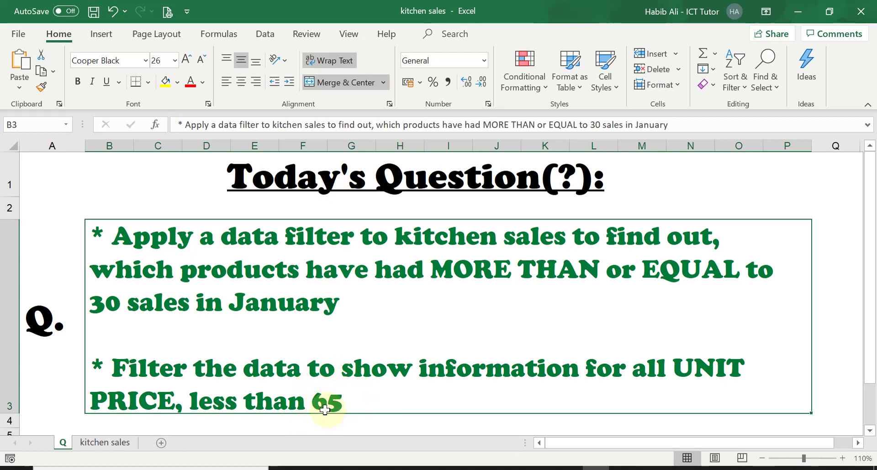
{"action": "left_click", "coordinate": [112, 444]}
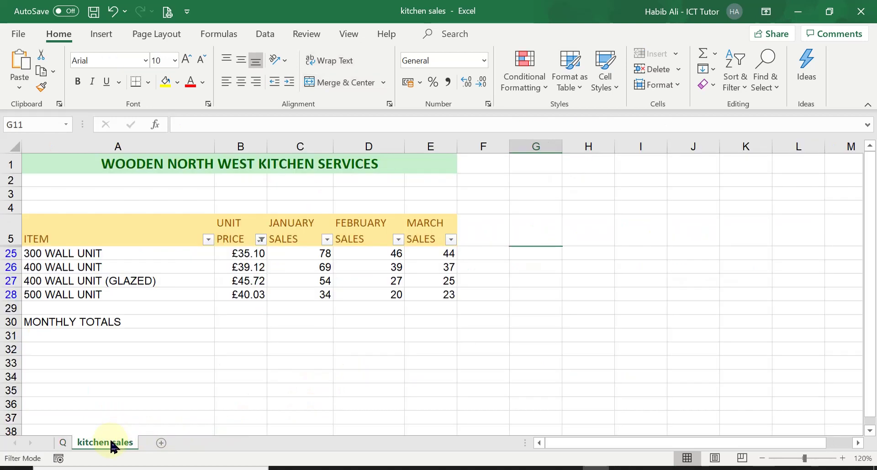
{"action": "left_click", "coordinate": [261, 240]}
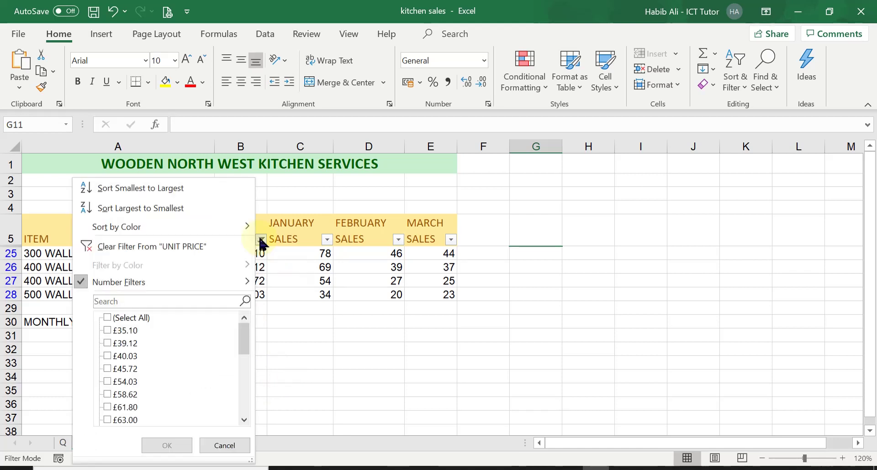
{"action": "mouse_move", "coordinate": [221, 285]}
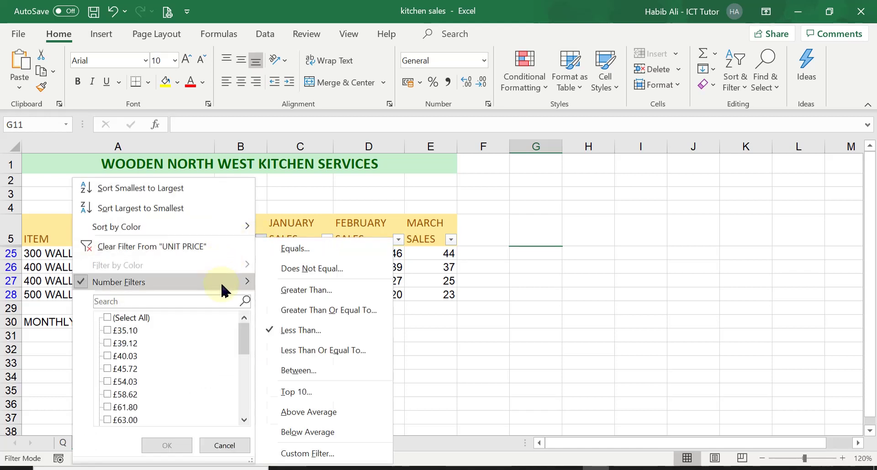
{"action": "left_click", "coordinate": [347, 333]}
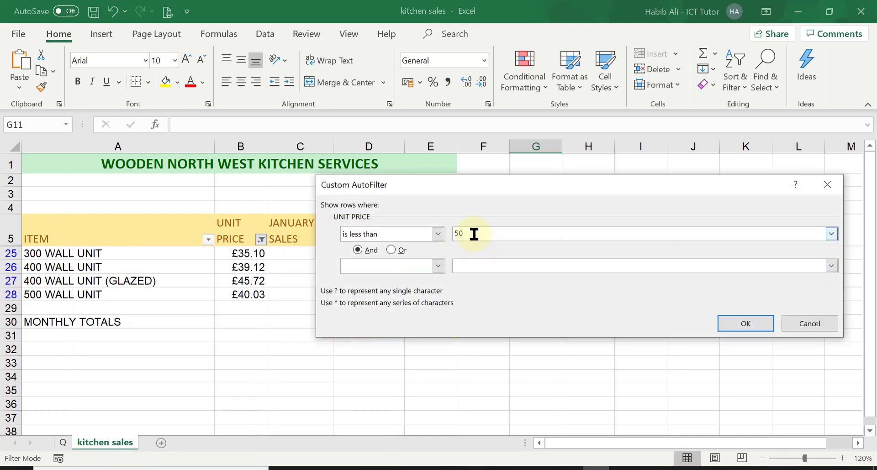
{"action": "type", "text": "65"}
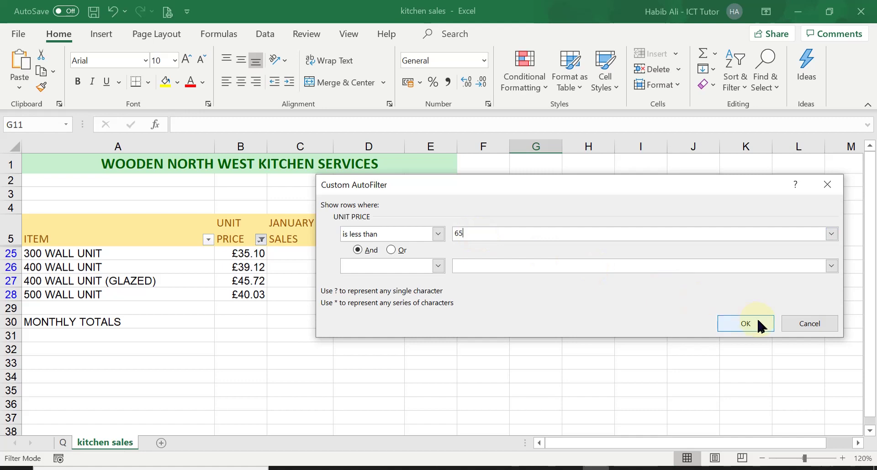
{"action": "left_click", "coordinate": [759, 326]}
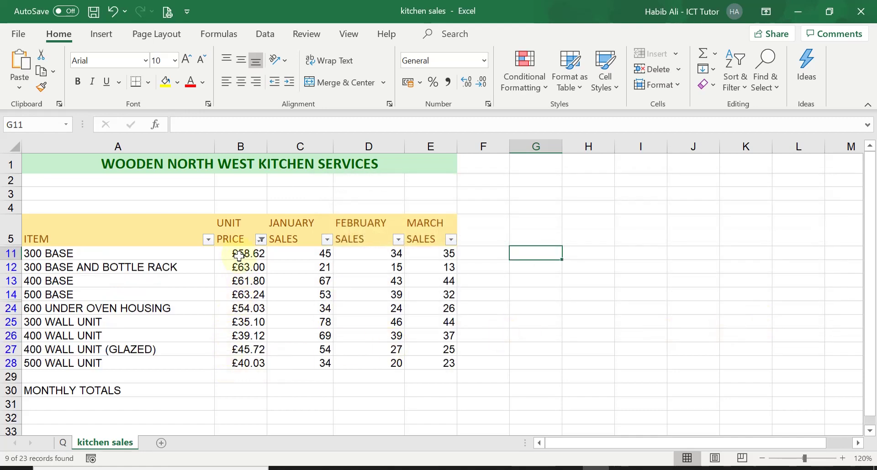
{"action": "left_click_drag", "start_coordinate": [234, 255], "coordinate": [237, 362]}
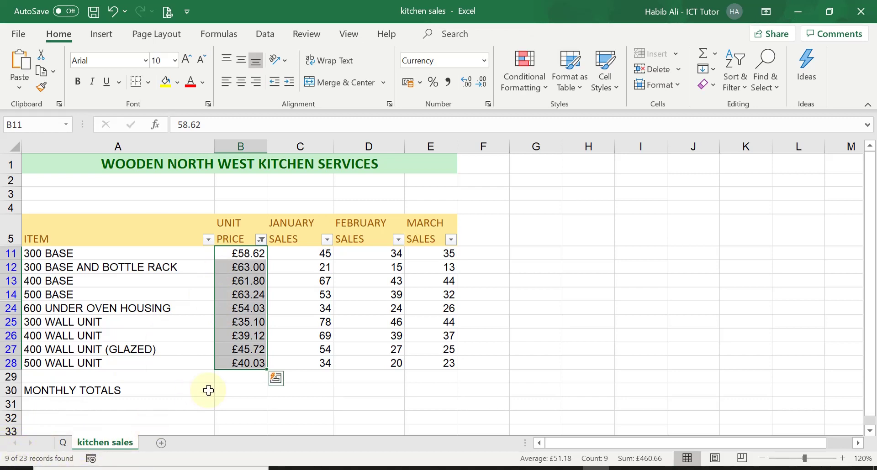
Step: Return to cell A1, turn off filtering for the whole table, and review the full list of items
{"action": "key", "text": "ctrl+Home"}
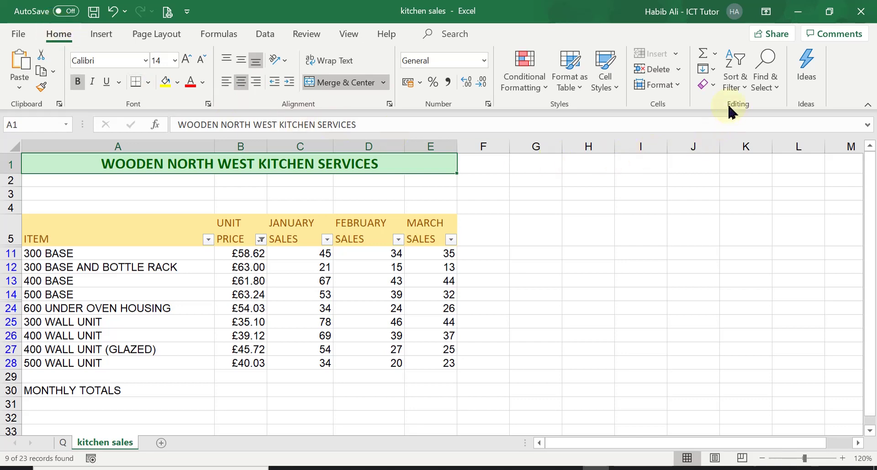
{"action": "left_click", "coordinate": [739, 86]}
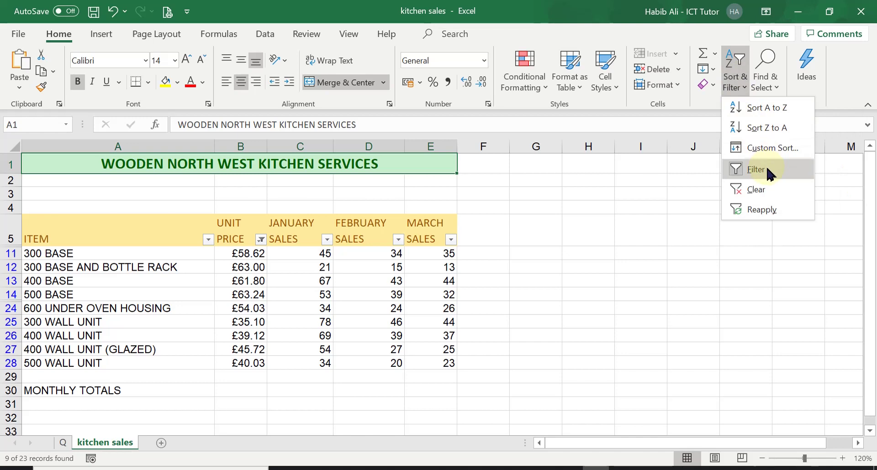
{"action": "left_click", "coordinate": [769, 172]}
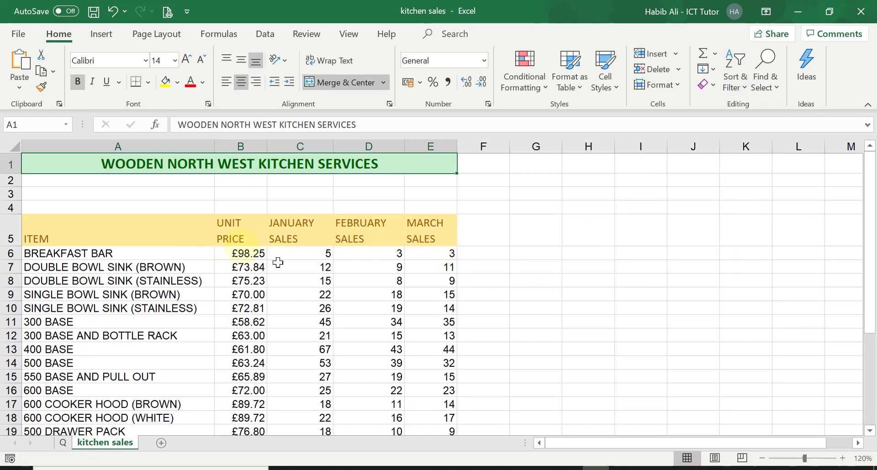
{"action": "scroll", "coordinate": [394, 331], "scroll_direction": "down", "scroll_amount": 7}
{"action": "scroll", "coordinate": [394, 331], "scroll_direction": "up", "scroll_amount": 3}
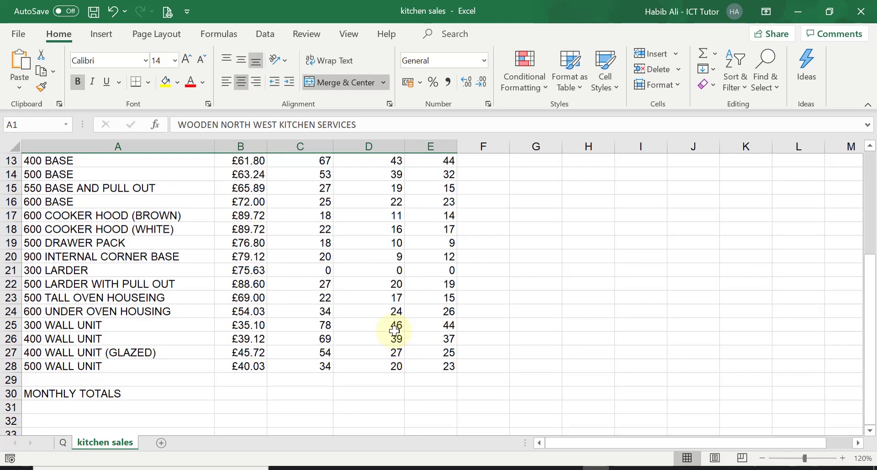
{"action": "scroll", "coordinate": [394, 331], "scroll_direction": "up", "scroll_amount": 4}
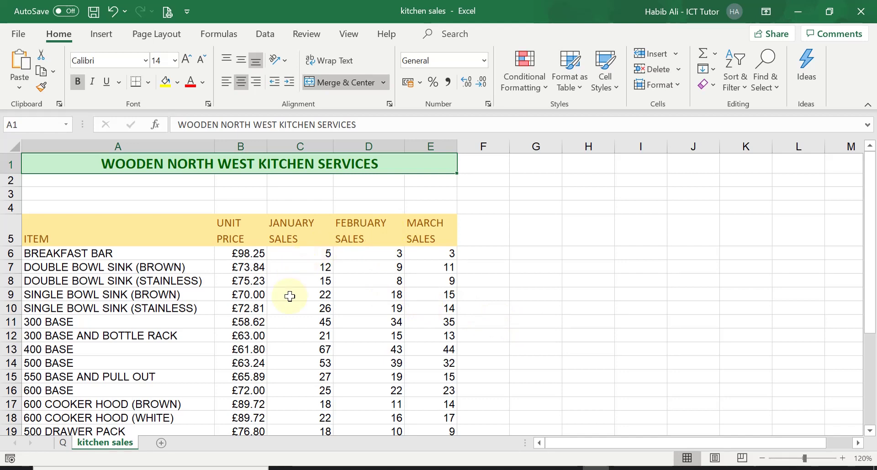
Step: Select cell C13, turn on filtering for the table, and turn it off again
{"action": "left_click", "coordinate": [291, 347]}
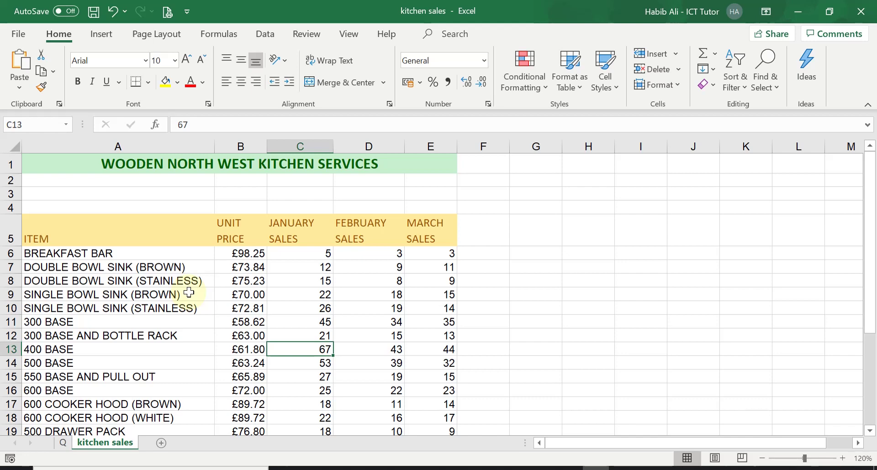
{"action": "key", "text": "ctrl+shift+l"}
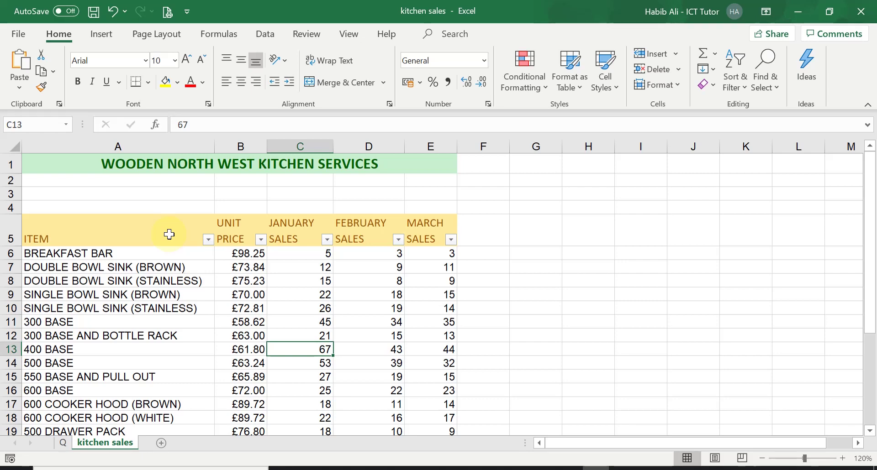
{"action": "key", "text": "ctrl+shift+l"}
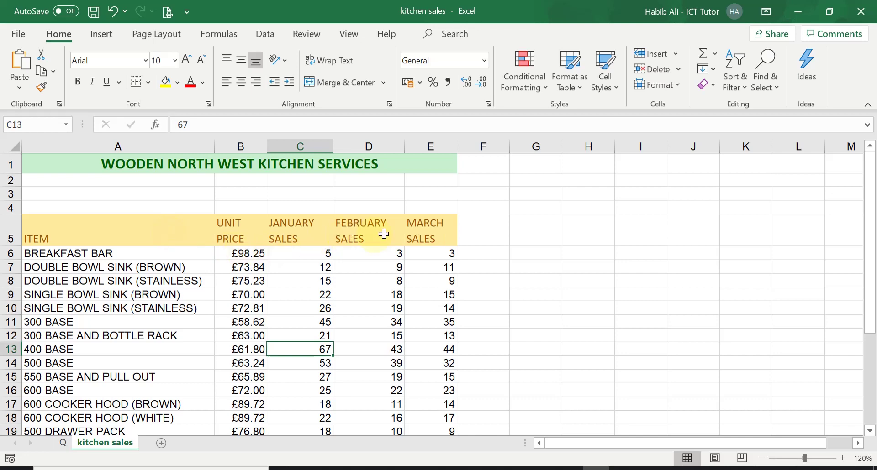